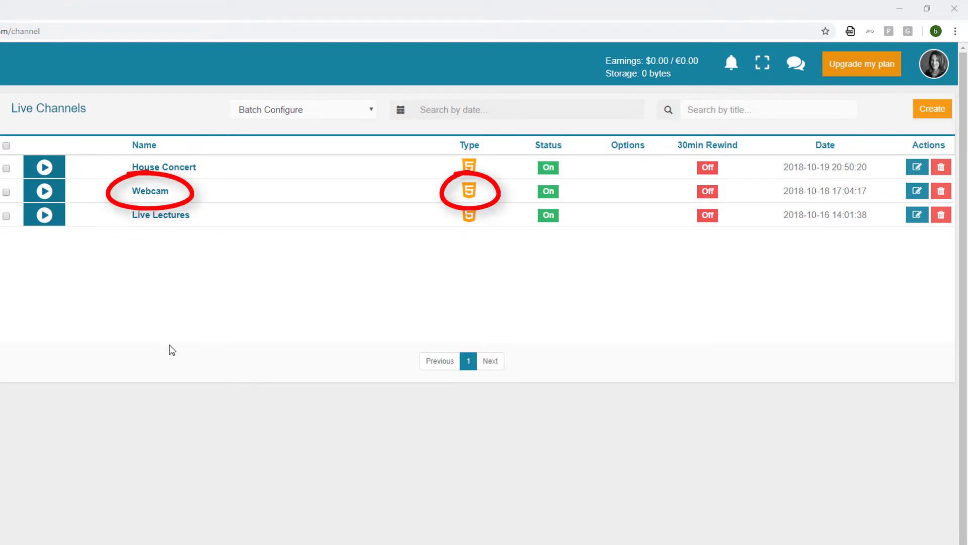
In DaCast Live Channels, open the Webcam channel's Encoder Setup page
left_click(157, 195)
left_click(355, 157)
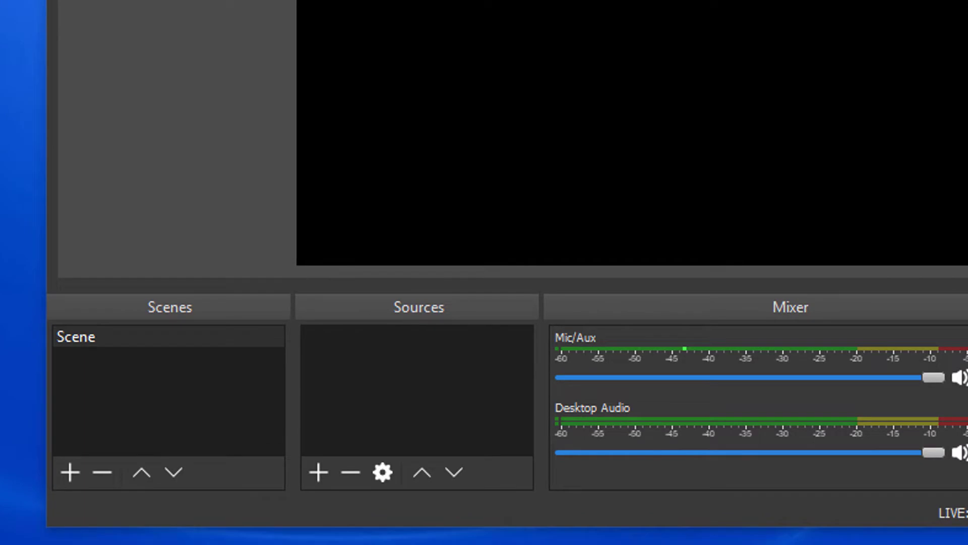
Add a Video Capture Device source named 'webcam' and enlarge its image in the preview
left_click(319, 472)
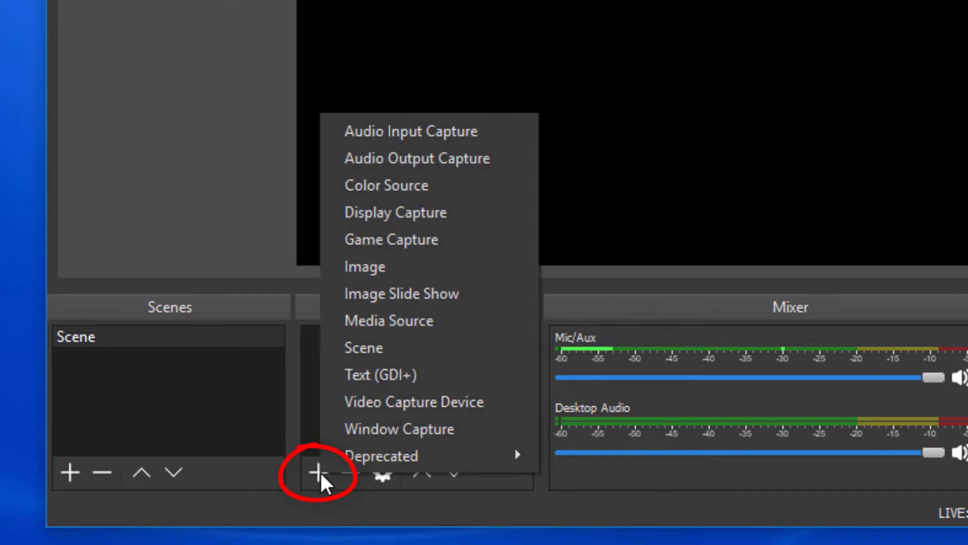
left_click(504, 404)
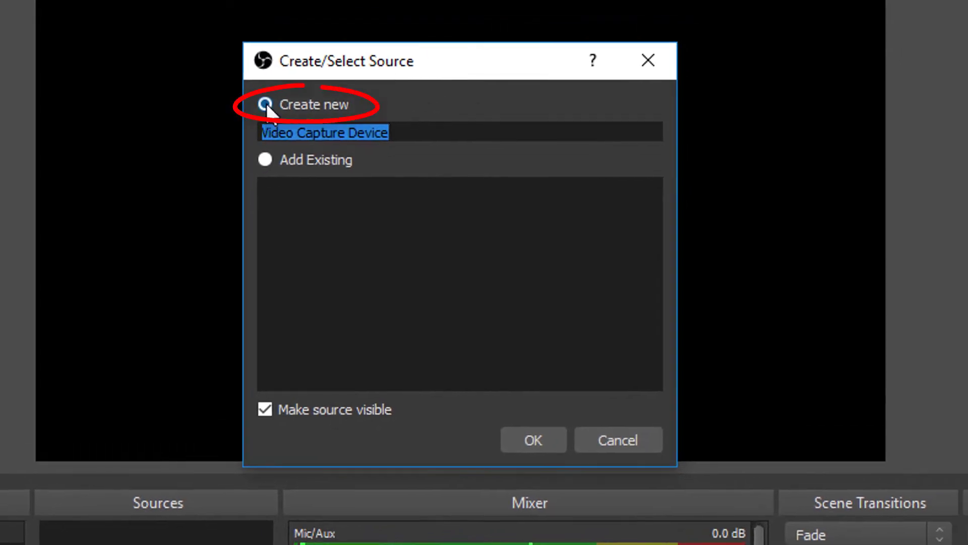
key("End")
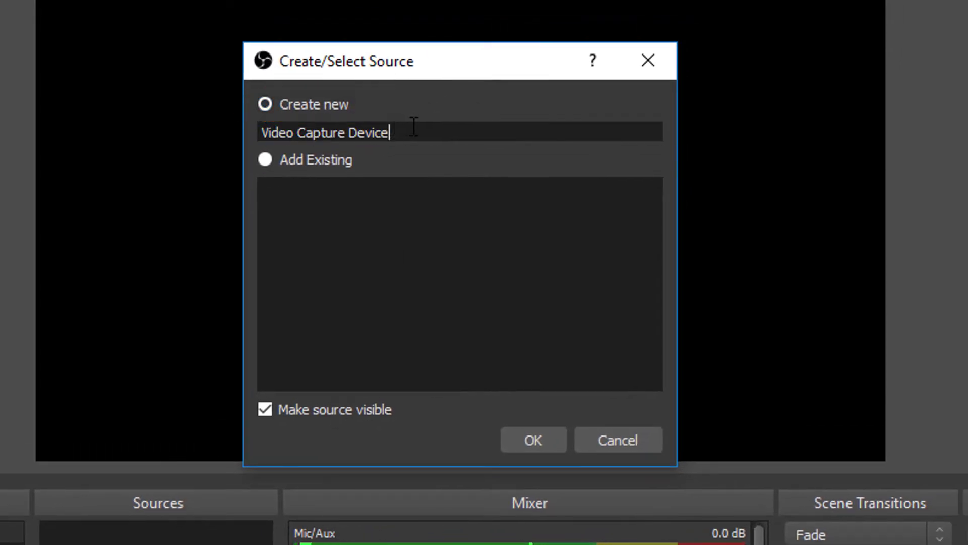
key("BackSpace")
key("BackSpace")
key("BackSpace")
key("BackSpace")
key("BackSpace")
key("BackSpace")
key("BackSpace")
key("BackSpace")
key("BackSpace")
key("BackSpace")
key("BackSpace")
key("BackSpace")
key("BackSpace")
key("BackSpace")
key("BackSpace")
key("BackSpace")
key("BackSpace")
key("BackSpace")
key("BackSpace")
key("BackSpace")
type("webcam")
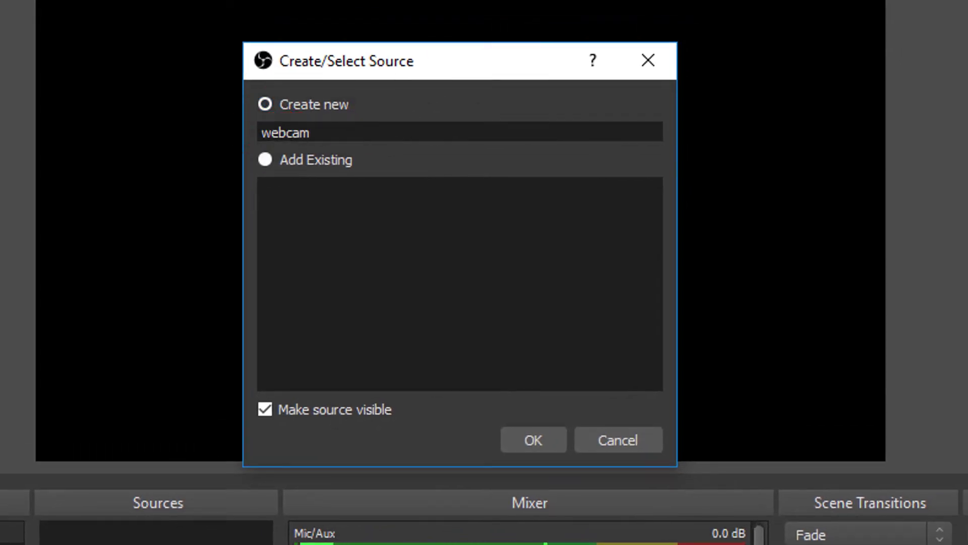
left_click(552, 440)
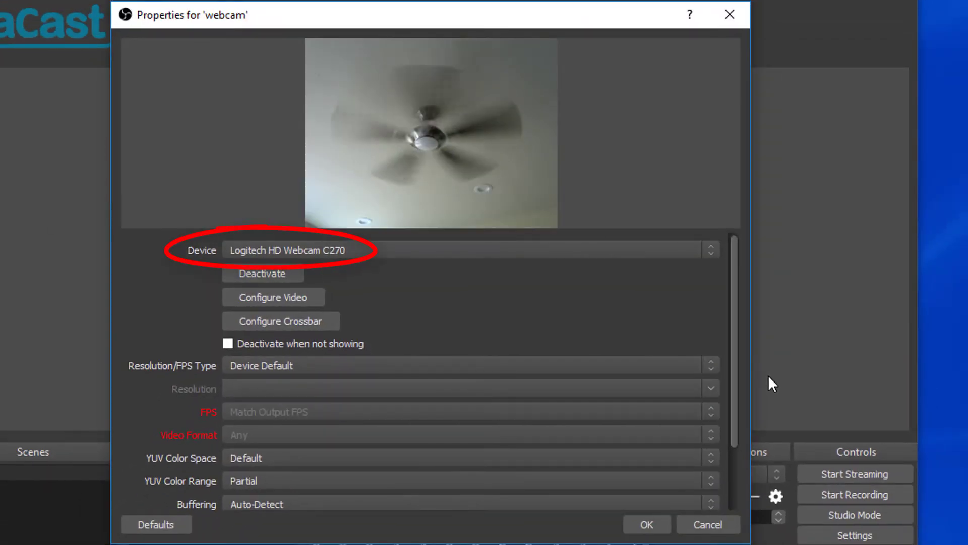
left_click(644, 527)
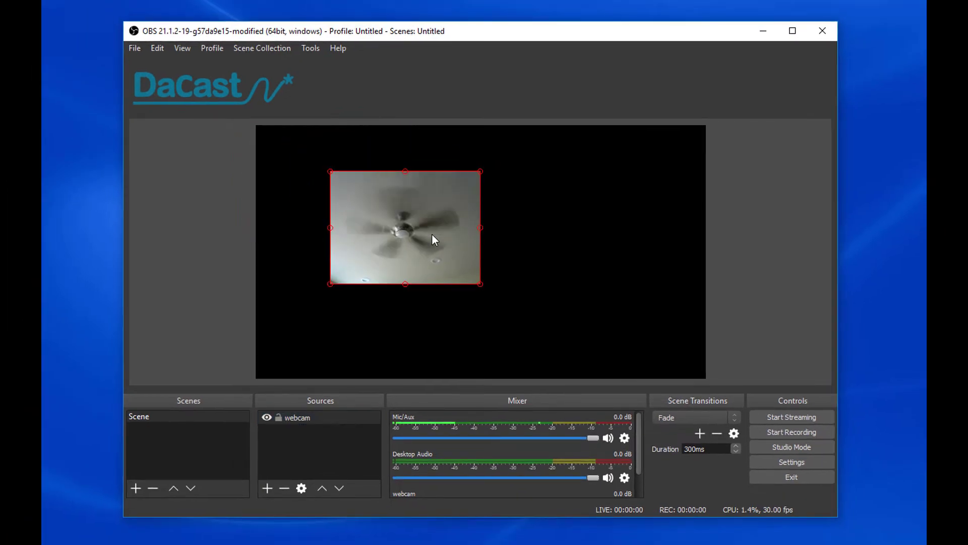
mouse_move(487, 284)
left_mouse_down()
mouse_move(577, 313)
mouse_move(599, 353)
mouse_move(504, 280)
left_mouse_up()
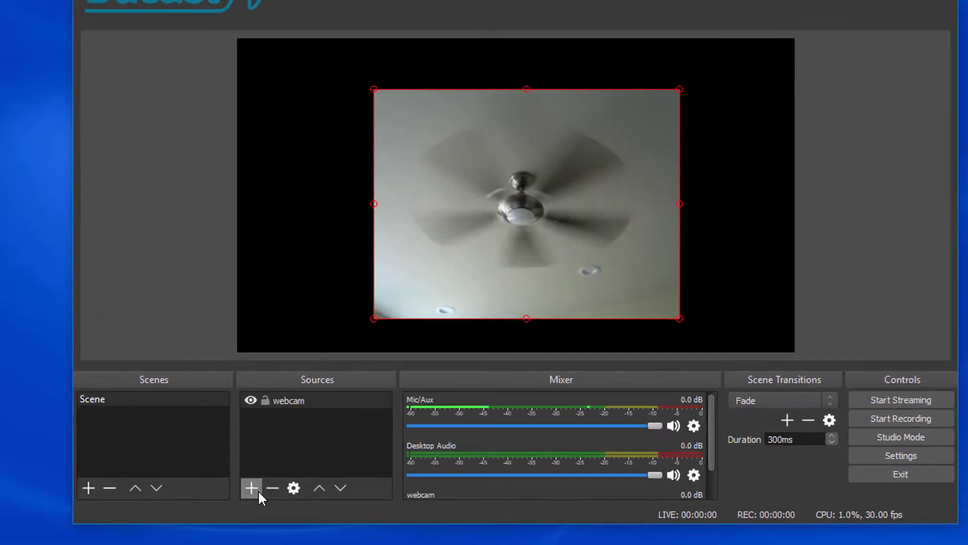
Add a Color Source named 'Red background' set to the dark red basic colour
left_click(267, 488)
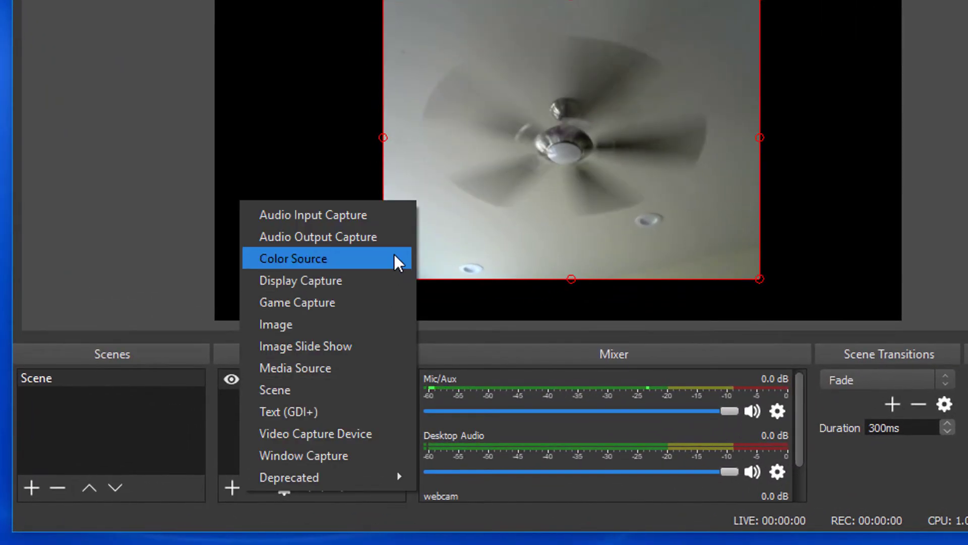
left_click(394, 258)
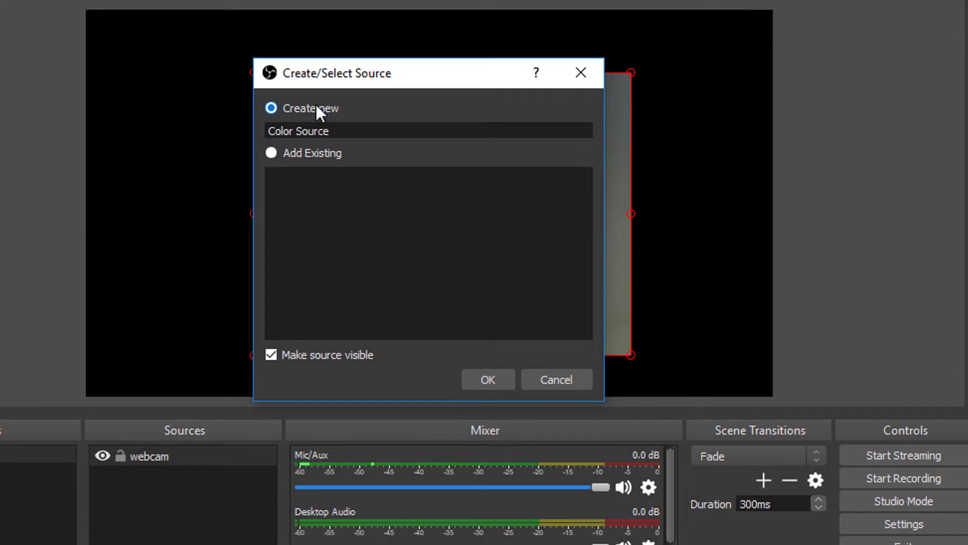
type("Red background")
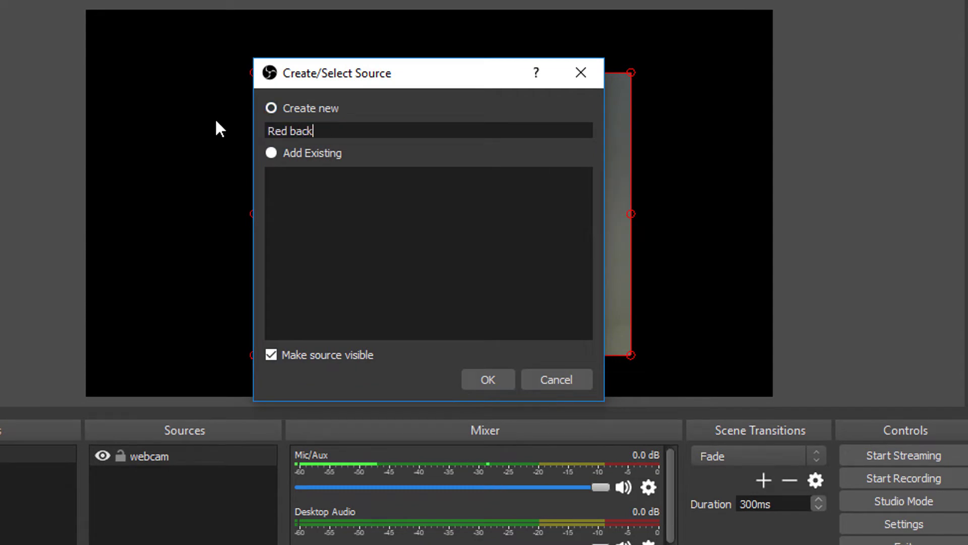
left_click(482, 379)
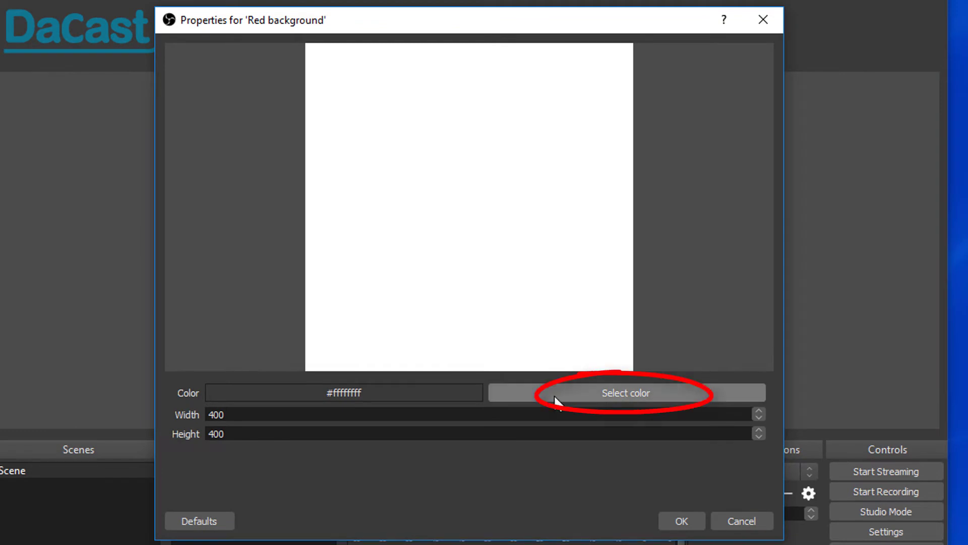
left_click(556, 398)
left_click(273, 148)
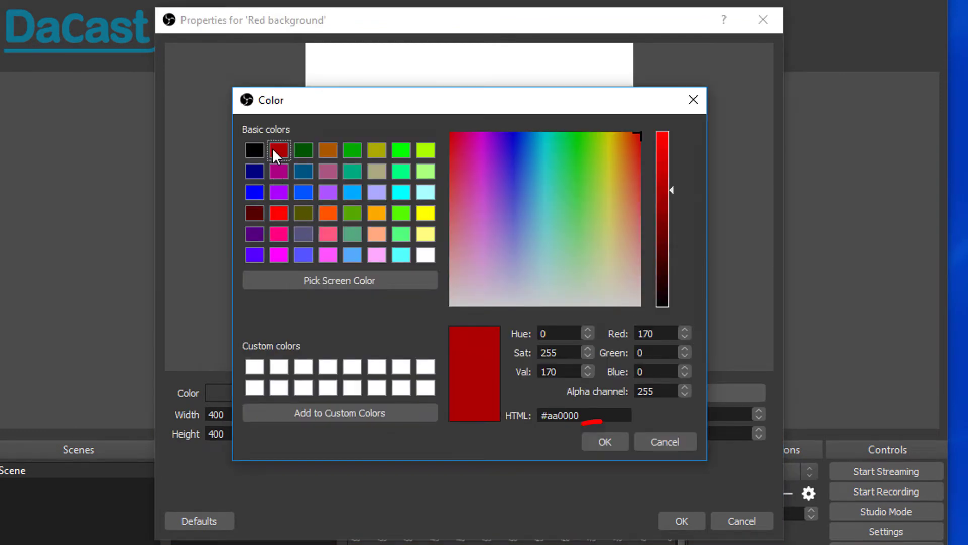
left_click(608, 442)
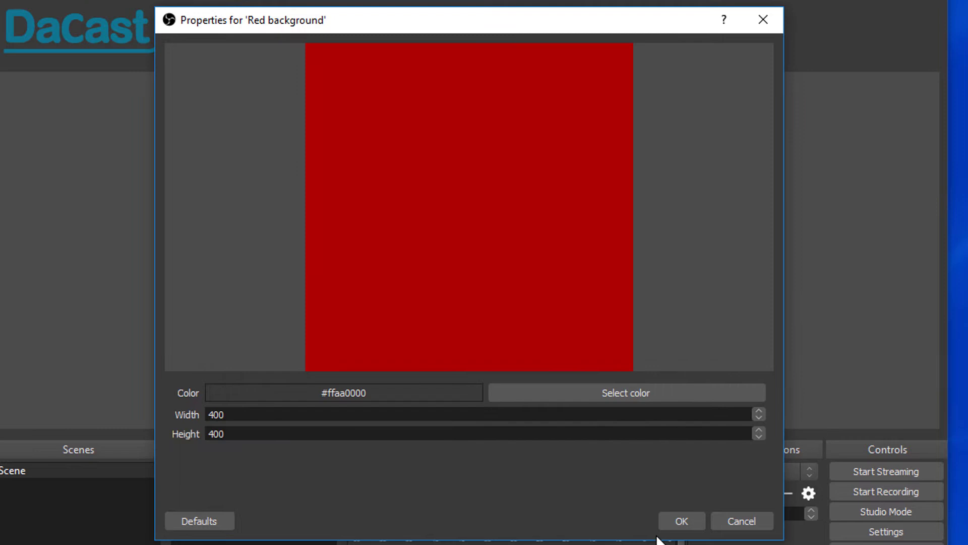
left_click(679, 520)
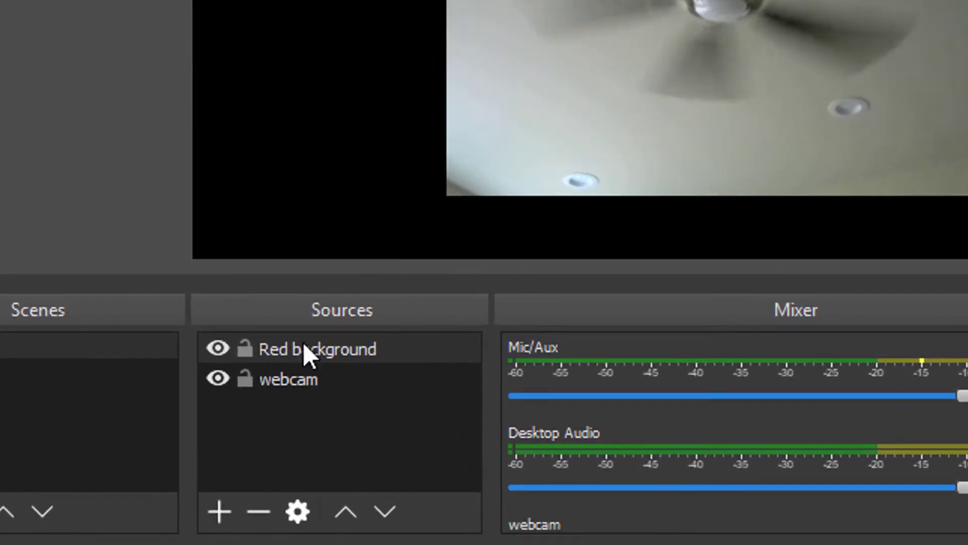
Move Red background below webcam and stretch it into a frame around the webcam
mouse_move(283, 378)
left_mouse_down()
mouse_move(283, 421)
mouse_move(304, 404)
left_mouse_up()
left_click_drag(251, 90, 388, 126)
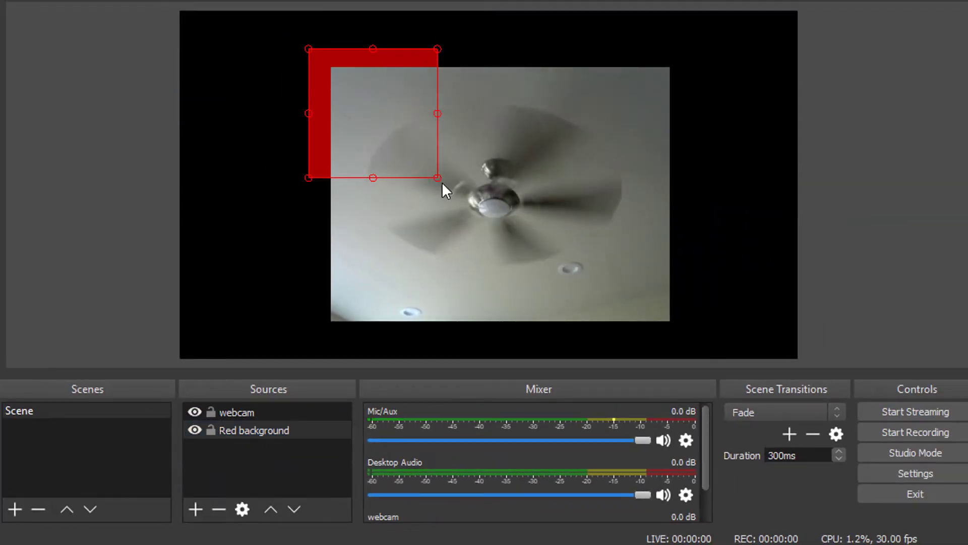
left_click_drag(439, 184, 554, 346)
left_click_drag(605, 197, 698, 197)
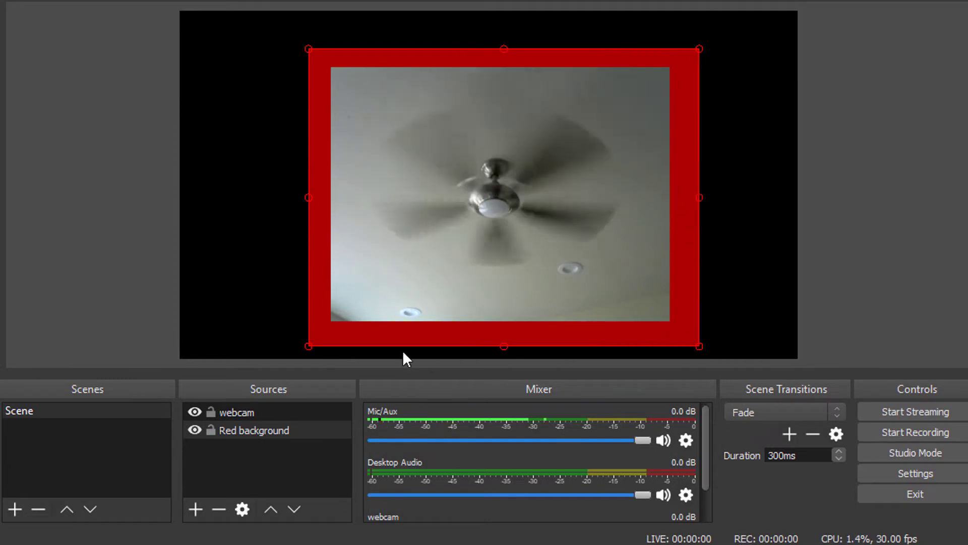
Toggle Red background and webcam visibility off and on to check the layering
left_click(195, 429)
left_click(195, 429)
left_click(195, 412)
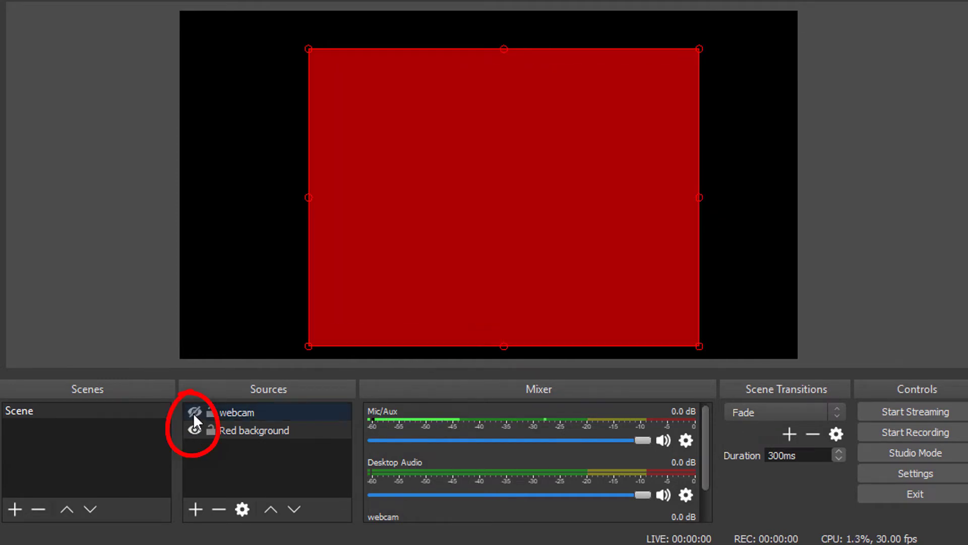
left_click(194, 412)
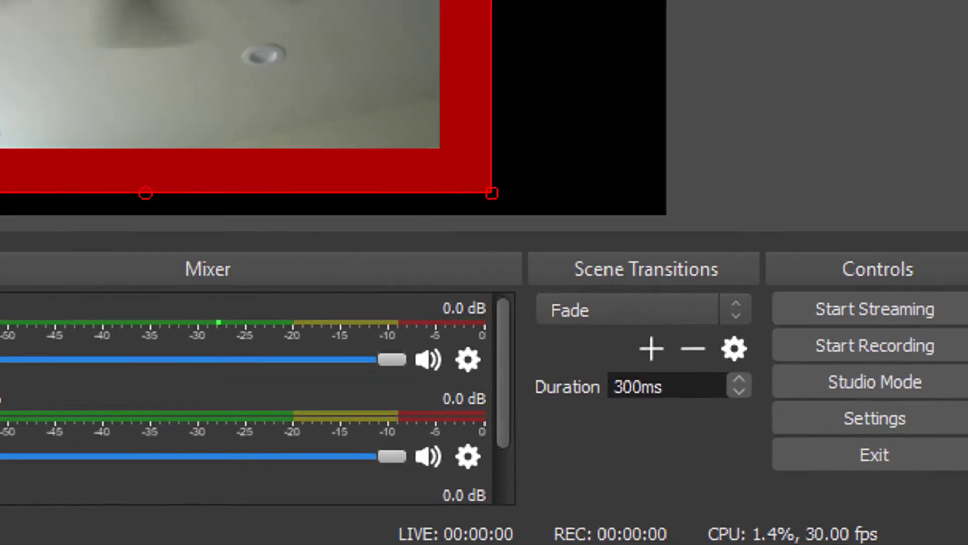
In Settings > Stream, keep the stream type as DaCast streaming as a service
left_click(944, 432)
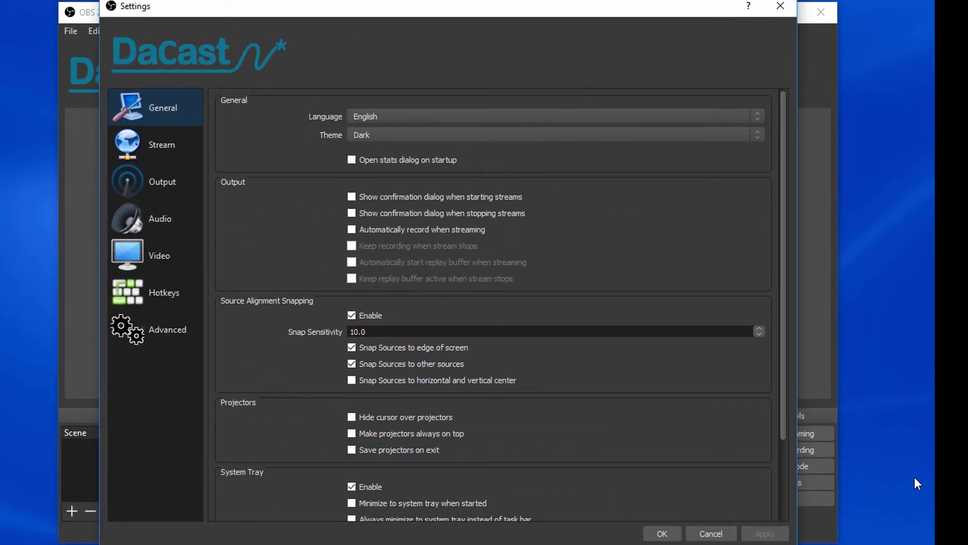
left_click(185, 148)
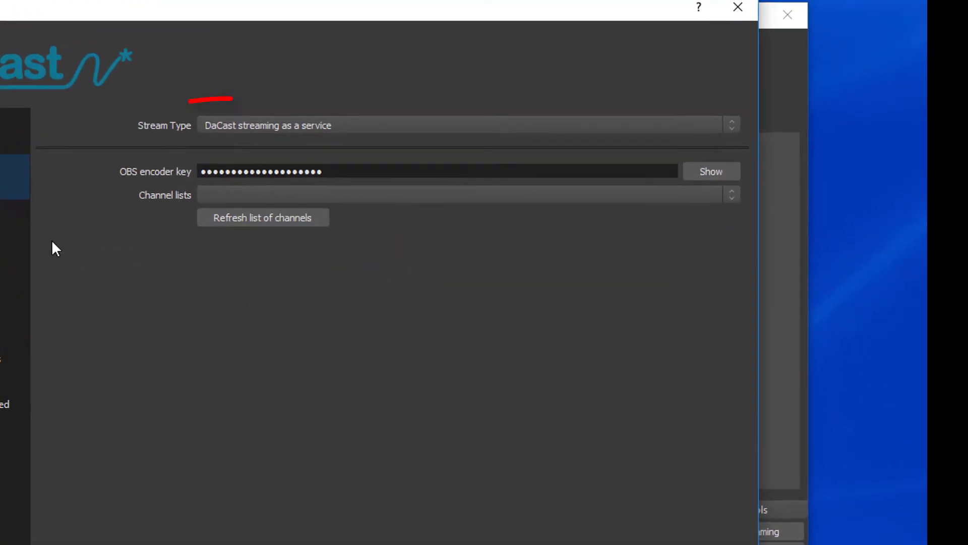
left_click(388, 128)
left_click(386, 142)
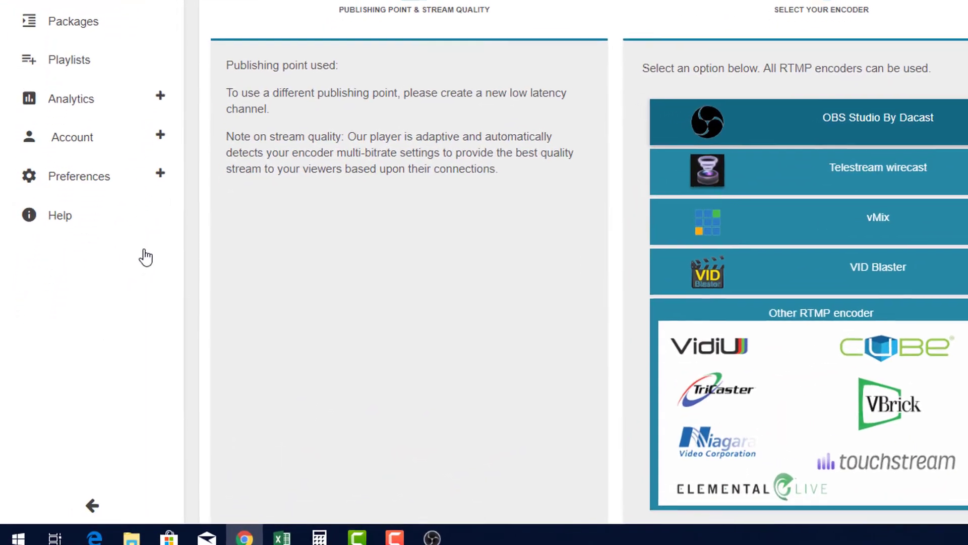
Go to DaCast Preferences > Encoder Keys and select the OBS Studio key
left_click(113, 177)
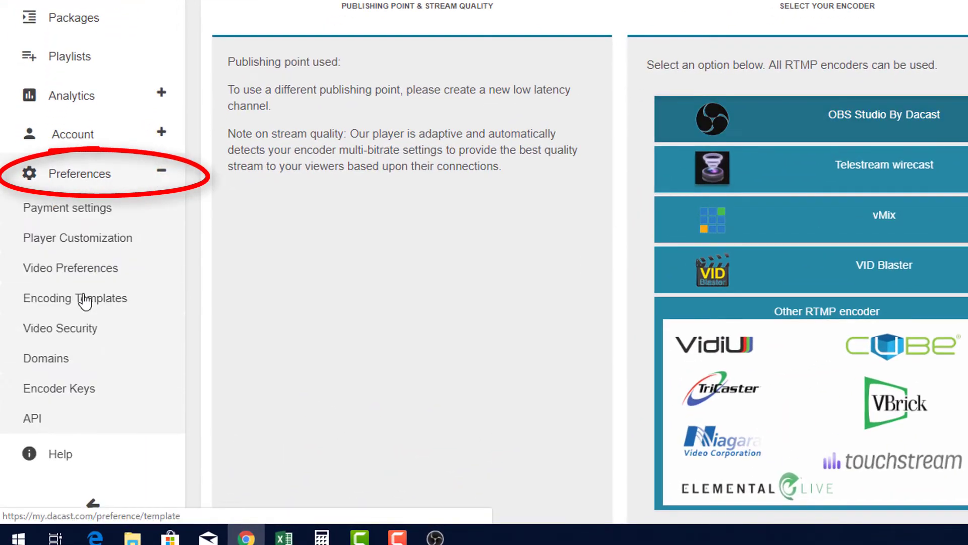
left_click(71, 393)
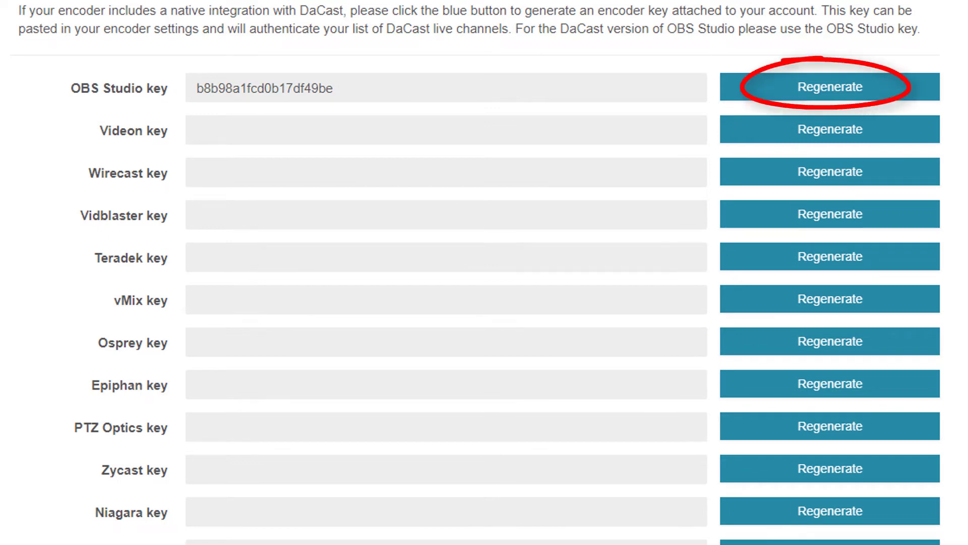
left_click_drag(372, 94, 174, 106)
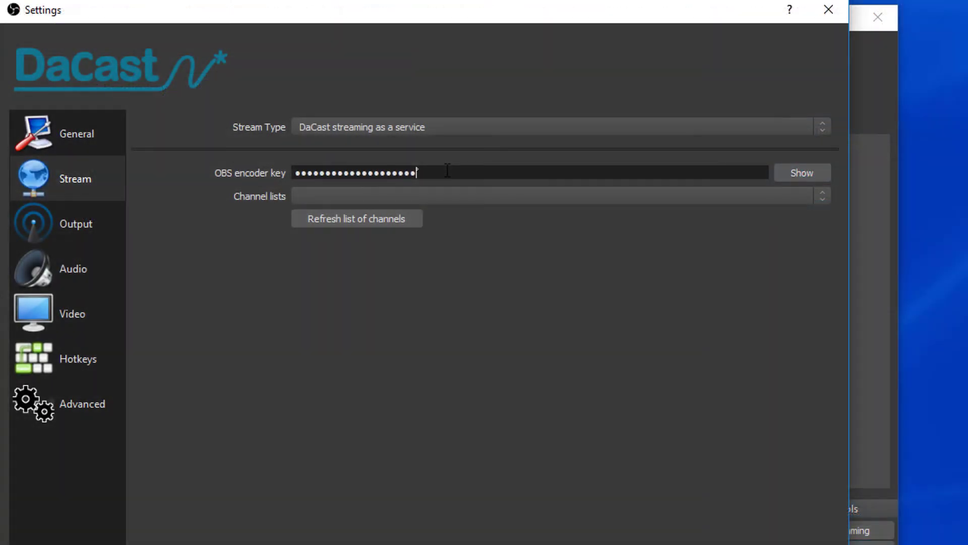
Refresh the DaCast channel list for the pasted key and choose the Webcam channel
double_click(447, 170)
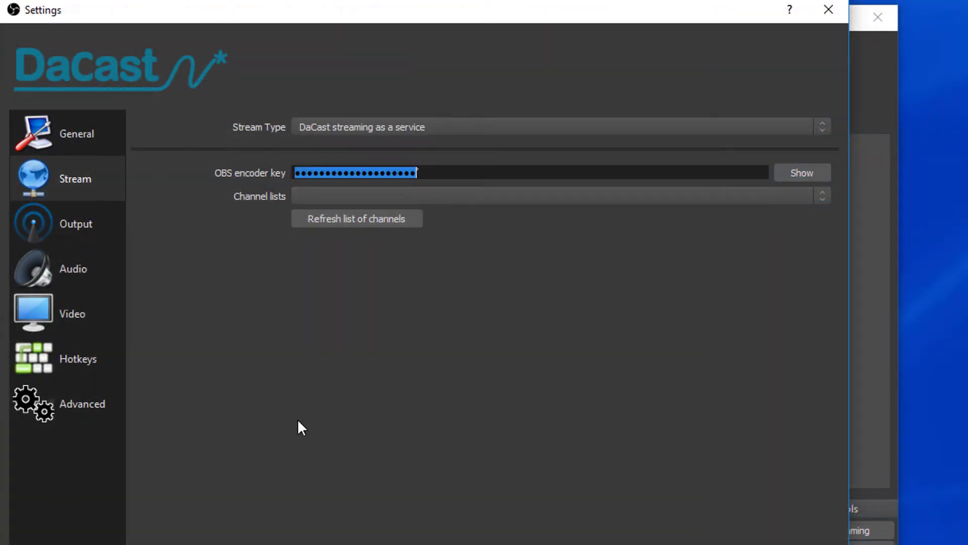
left_click(387, 220)
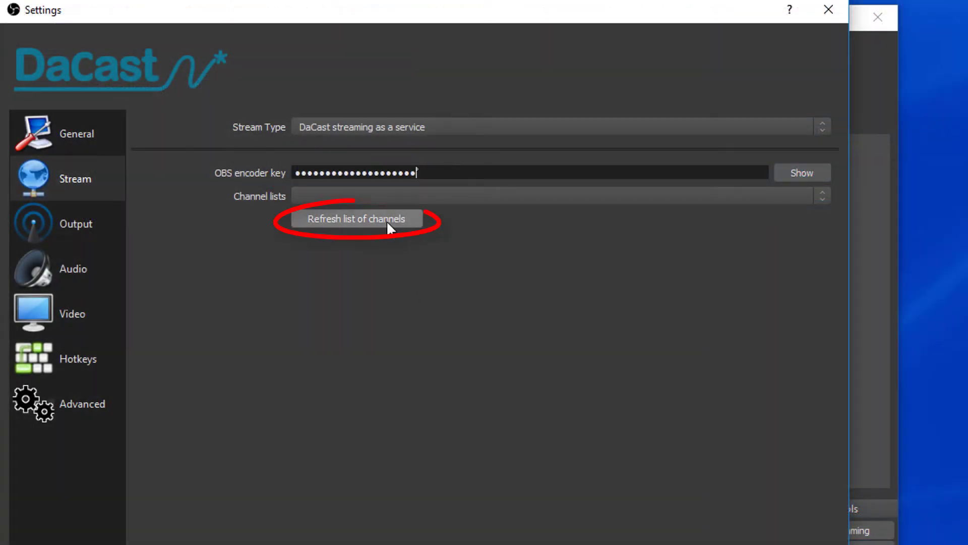
left_click(464, 195)
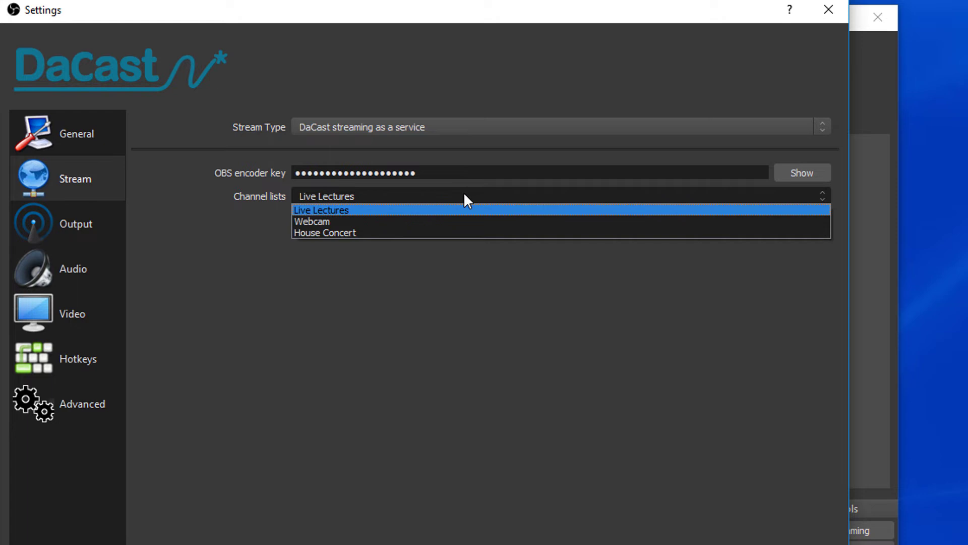
left_click(401, 222)
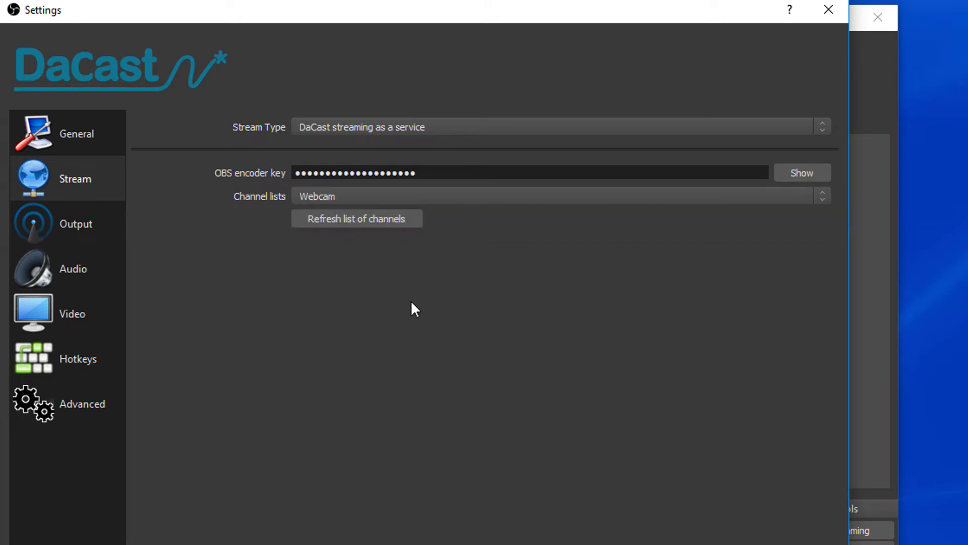
In Output settings, set Advanced mode's keyframe interval to 2, then return to Simple mode
left_click(95, 225)
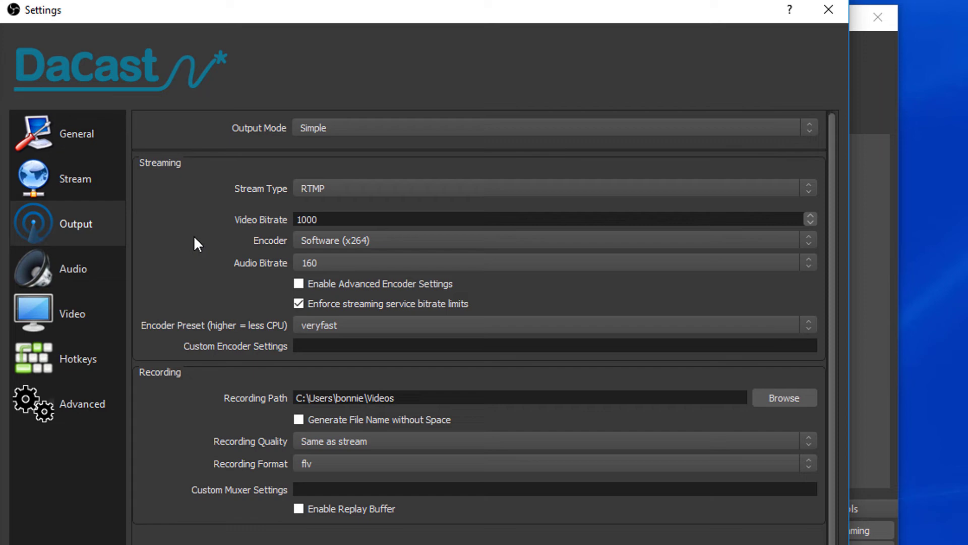
left_click(370, 126)
left_click(363, 153)
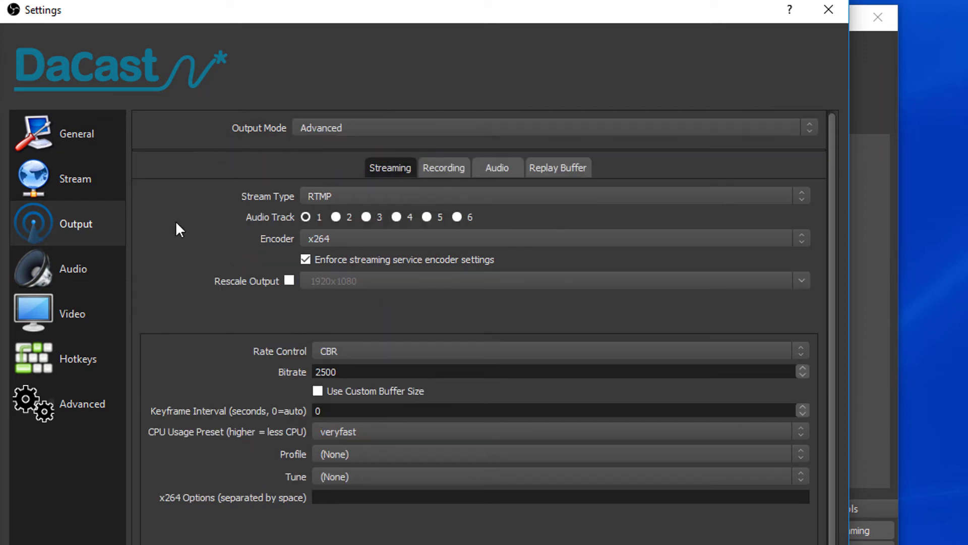
double_click(317, 410)
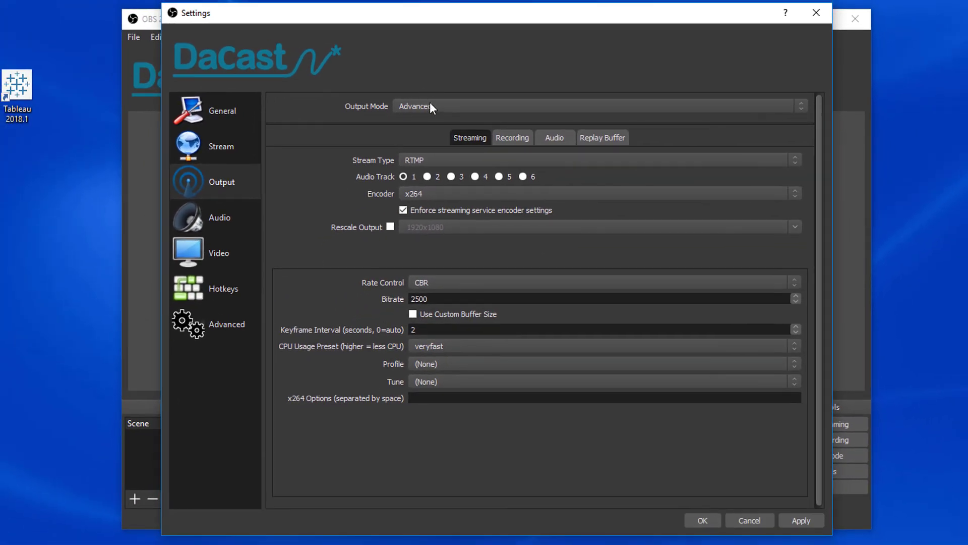
left_click(339, 126)
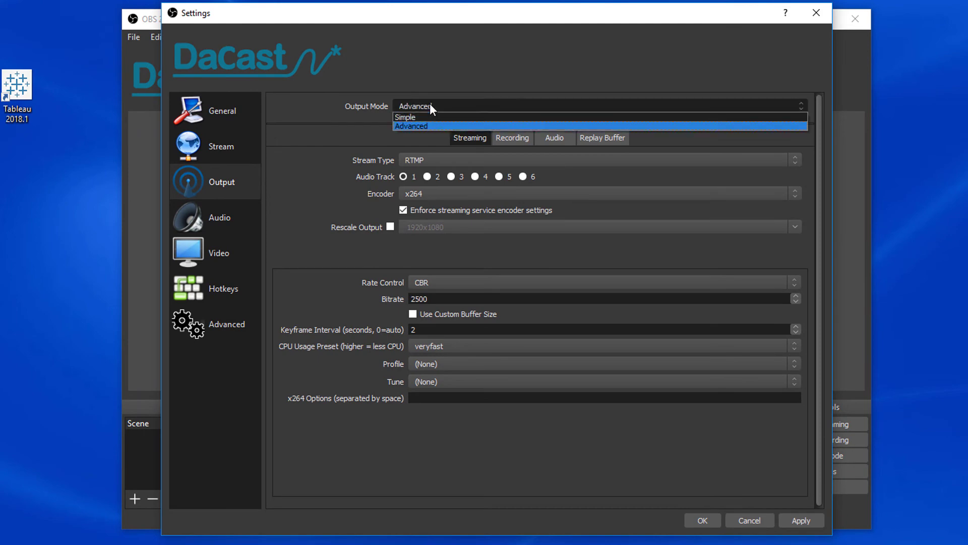
left_click(430, 117)
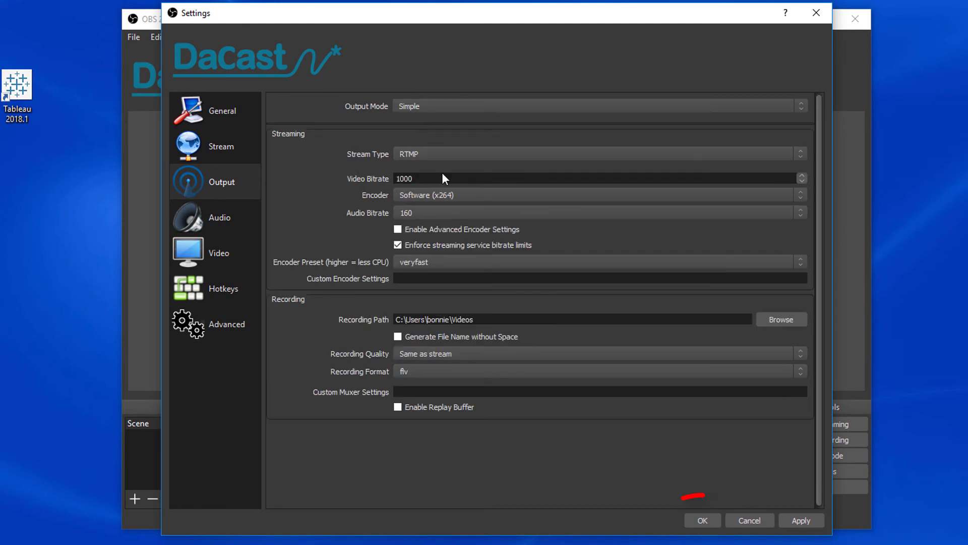
Save the settings with OK and start streaming live to DaCast
left_click(704, 518)
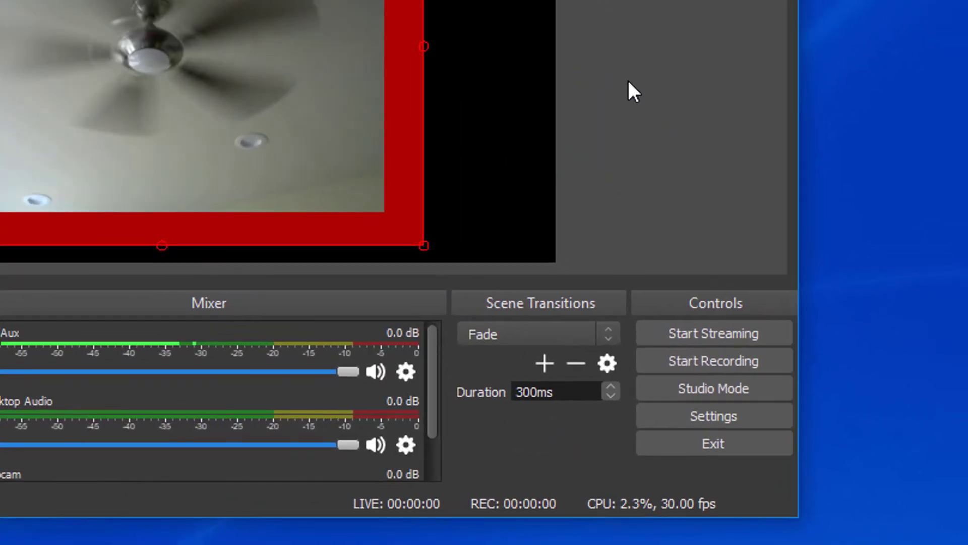
left_click(768, 332)
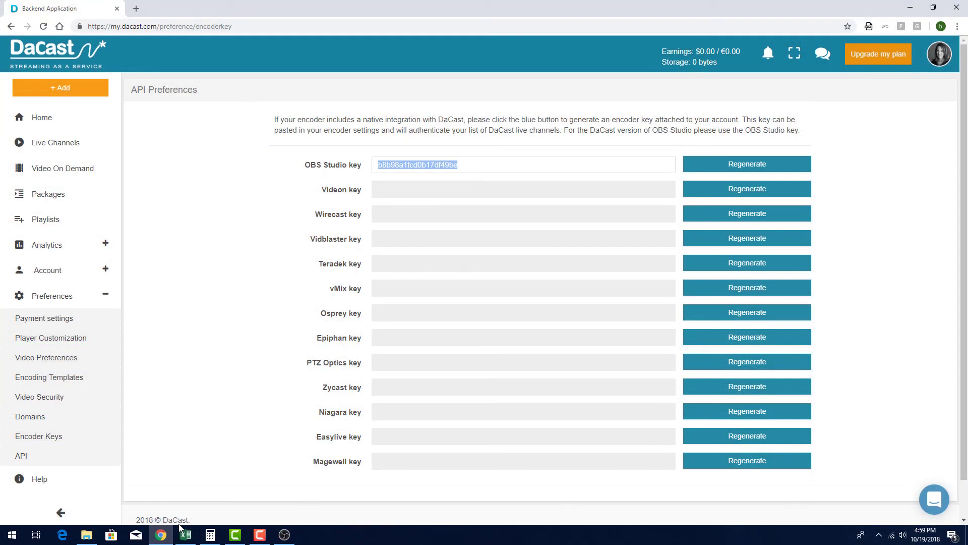
Open the Webcam channel from DaCast Live Channels, watch its live preview, then close it
left_click(54, 146)
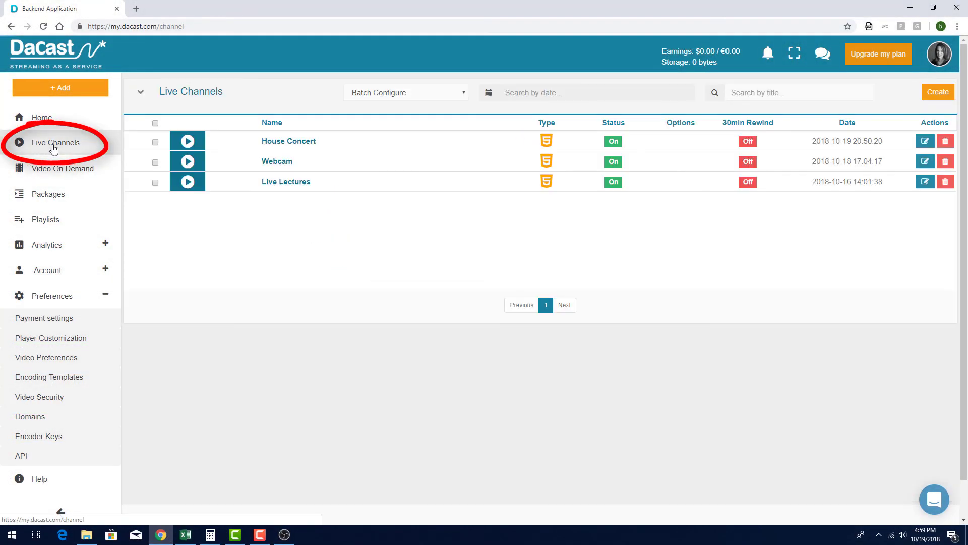
left_click(275, 162)
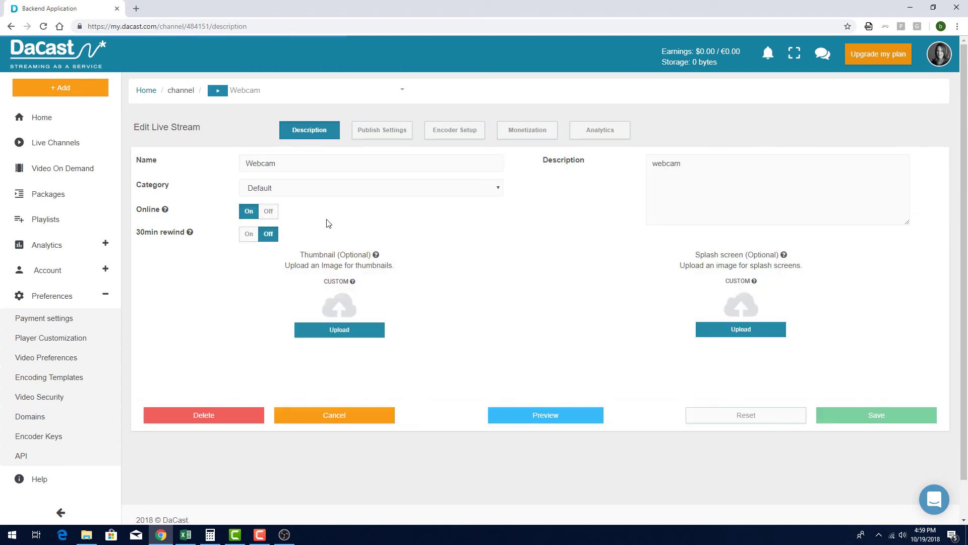
left_click(568, 422)
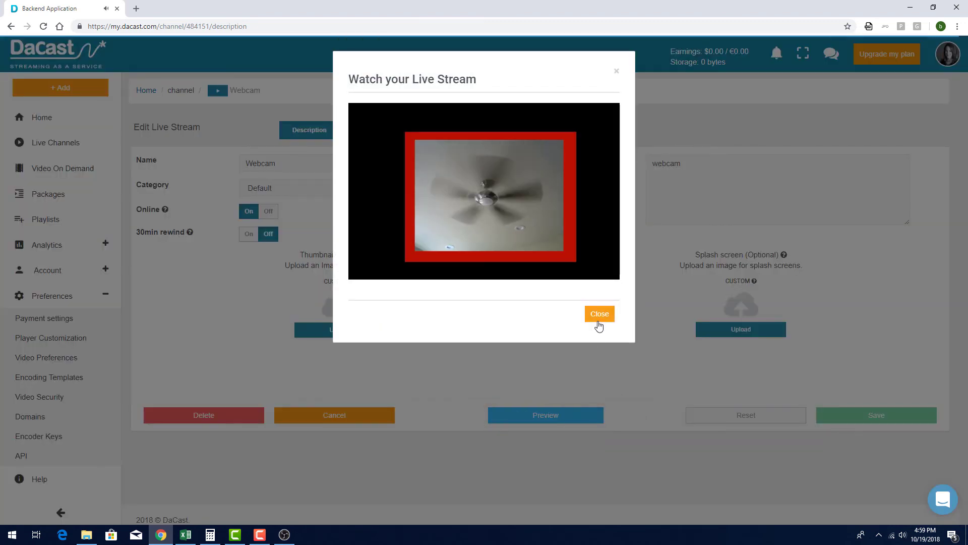
left_click(598, 317)
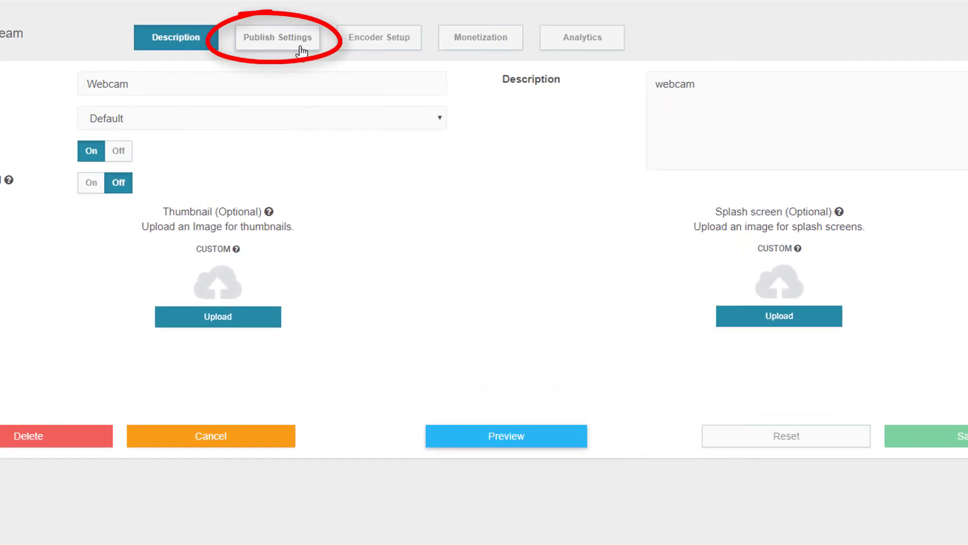
Show the Webcam channel's Publish Settings and select its Twitter Share Code URL
left_click(301, 50)
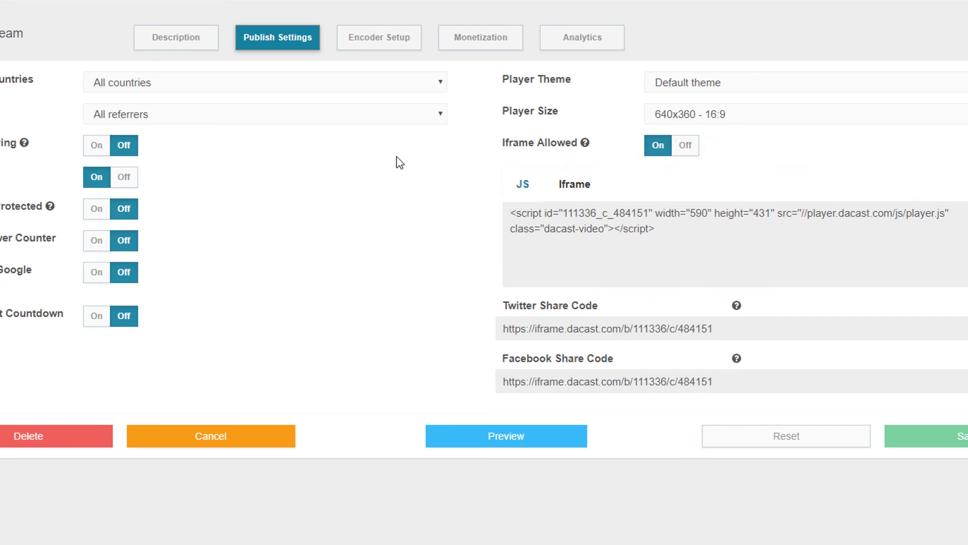
left_click(735, 329)
key("ctrl+c")
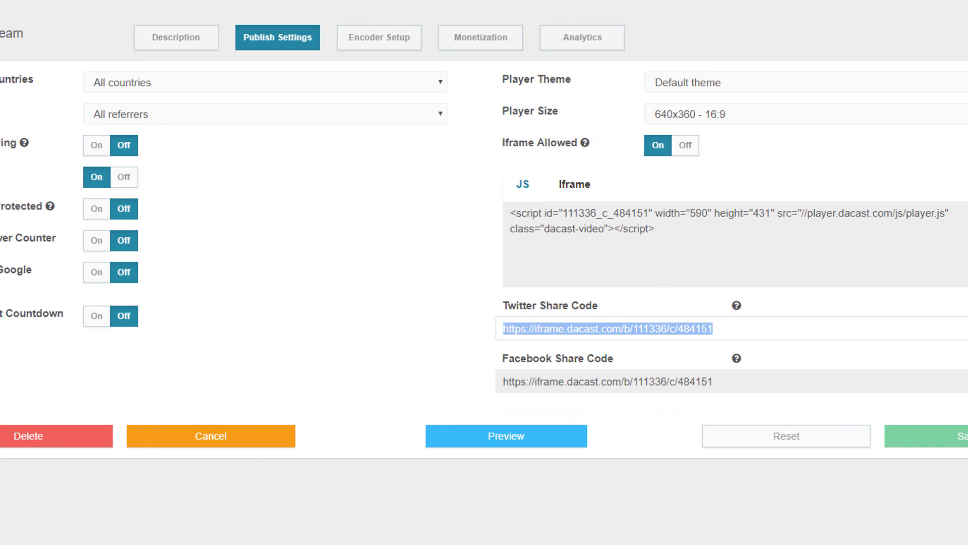
Paste the Webcam channel's Twitter share link into a new Chrome tab's address bar
key("ctrl+t")
key("ctrl+v")
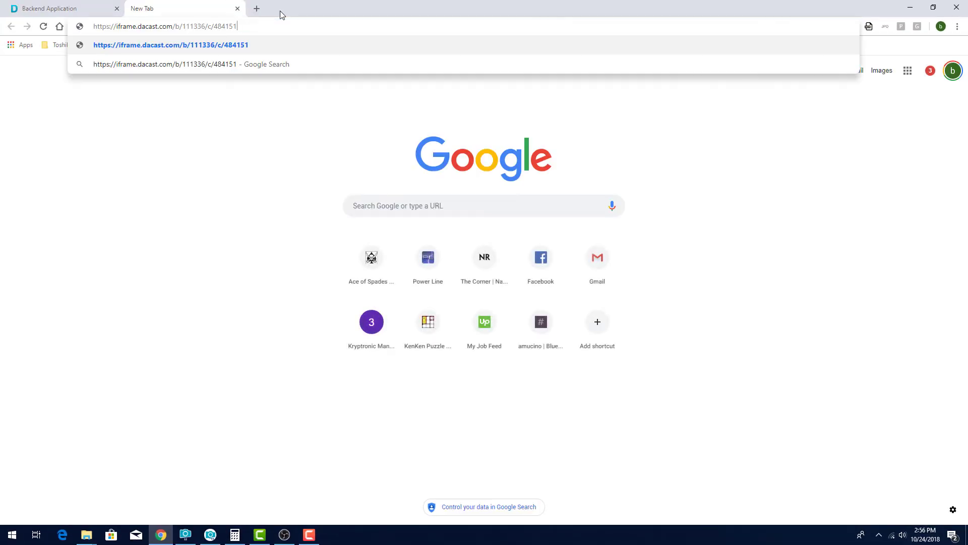